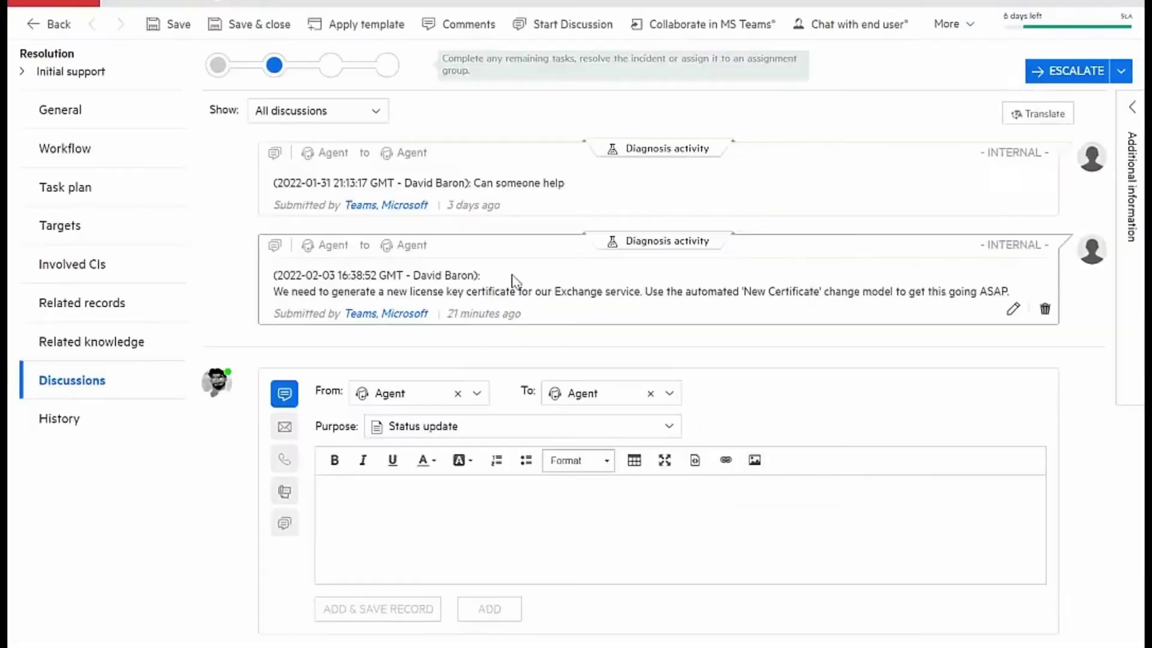
Create a change from the incident using the Create a New Exchange Certificate model, and save it
{"action": "left_click", "coordinate": [953, 24]}
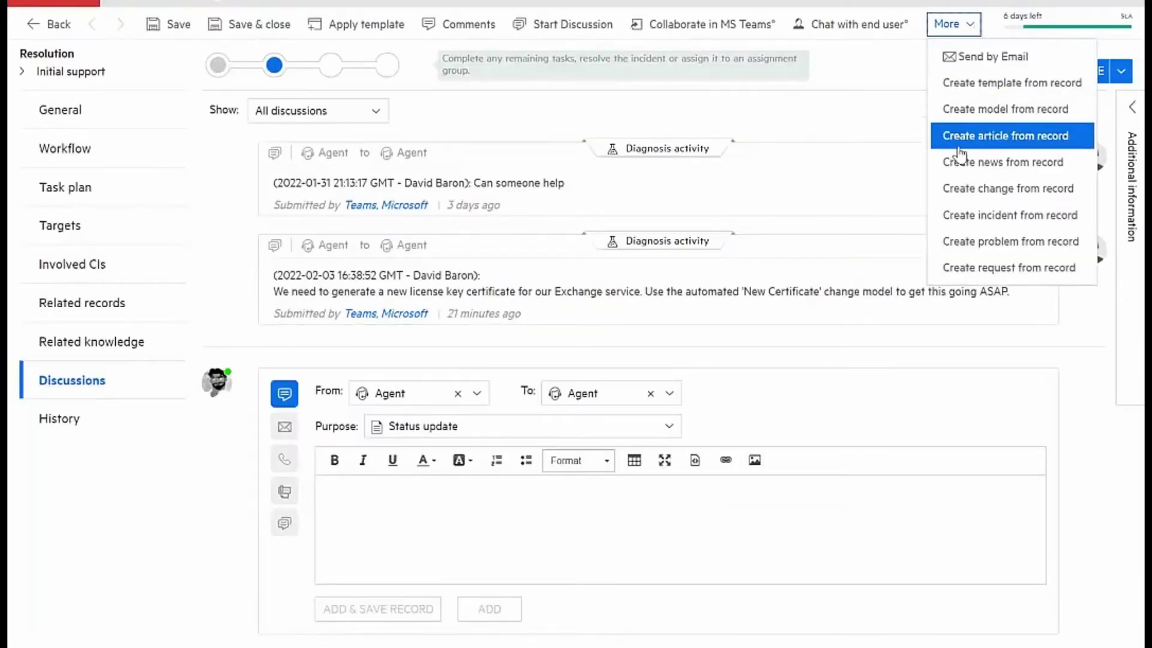
{"action": "left_click", "coordinate": [967, 191]}
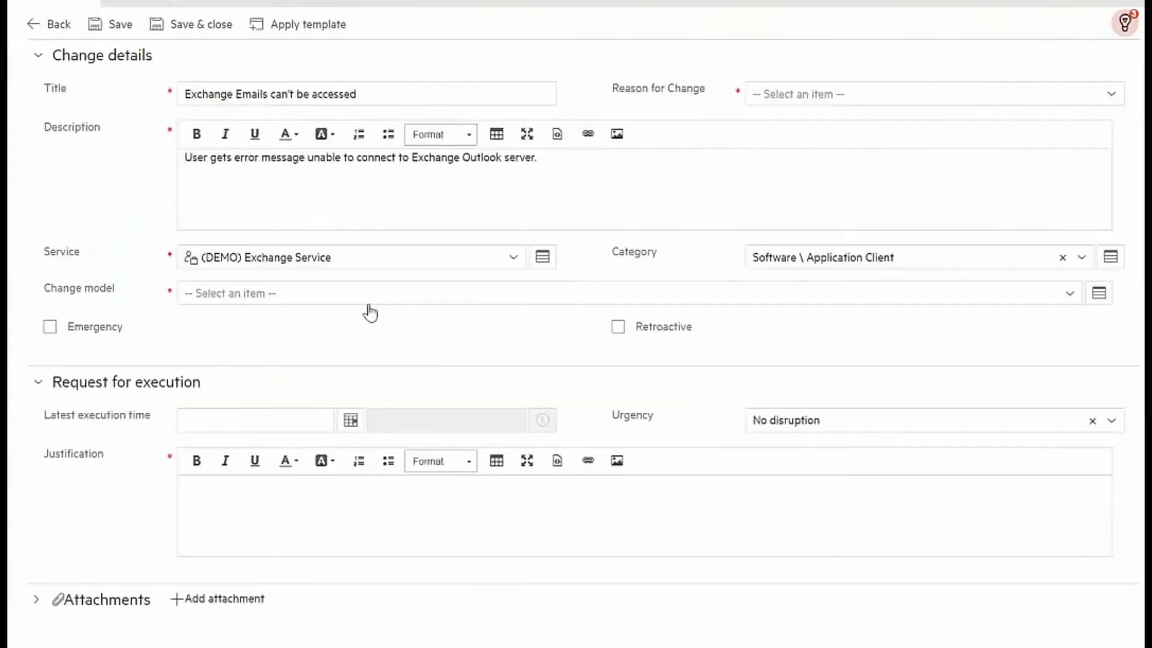
{"action": "left_click", "coordinate": [336, 300]}
{"action": "type", "text": "Creat"}
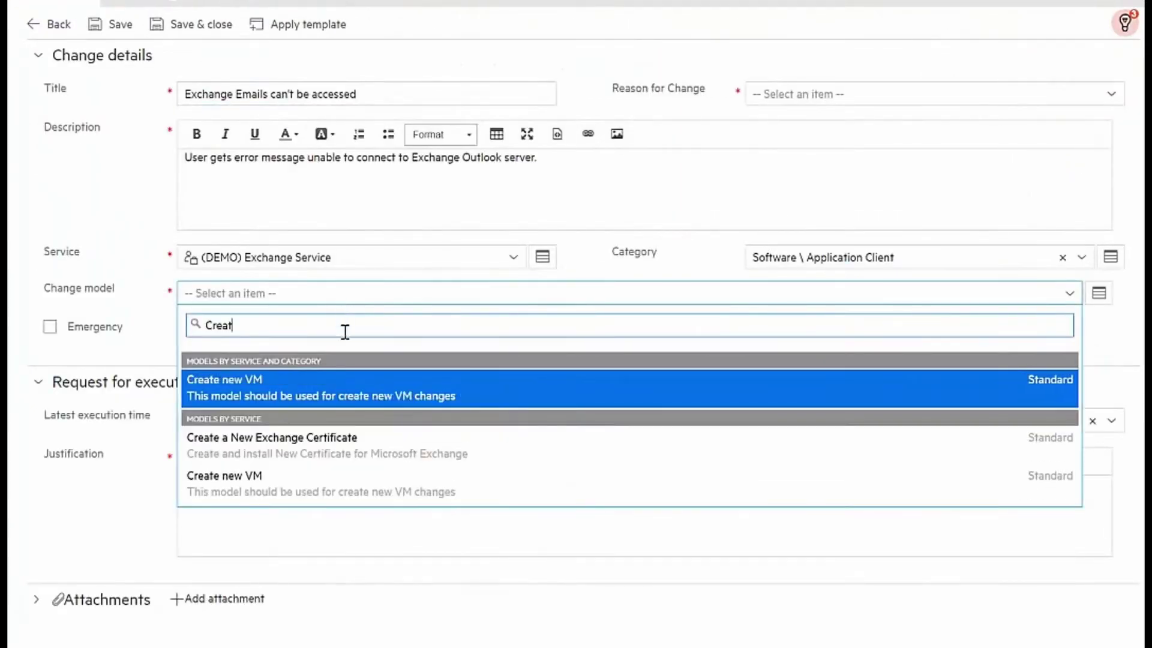
{"action": "left_click", "coordinate": [376, 452]}
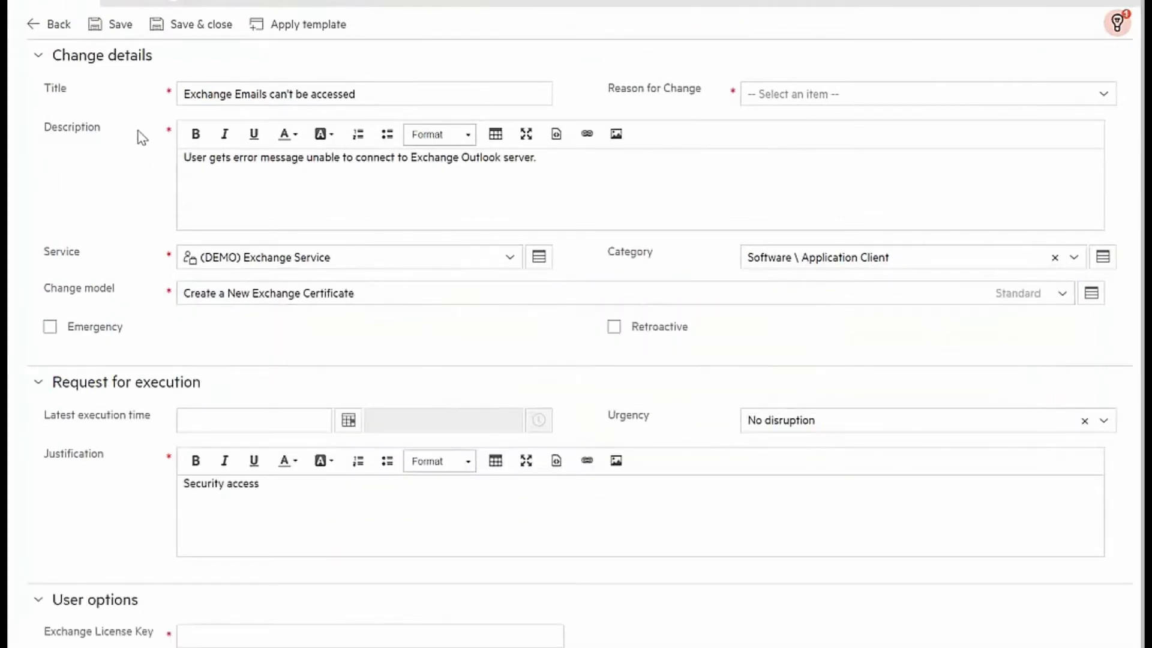
{"action": "left_click", "coordinate": [120, 24]}
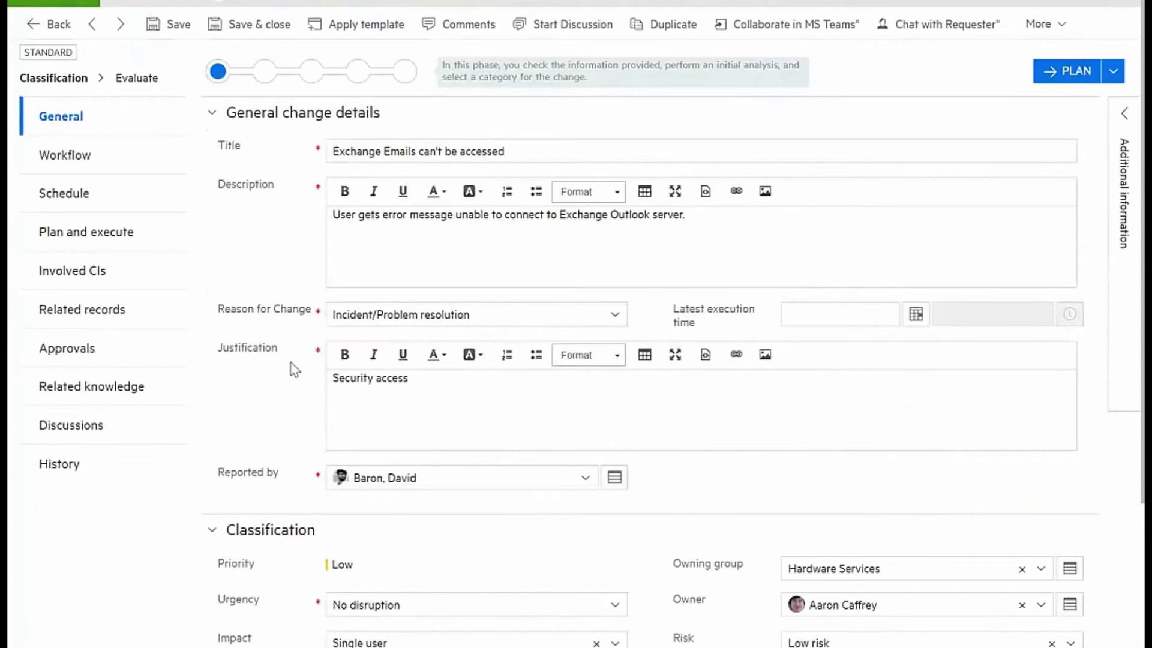
Review the change's General details and its workflow diagram at the Classification Evaluate step
{"action": "scroll", "coordinate": [255, 375], "scroll_direction": "down", "scroll_amount": 2}
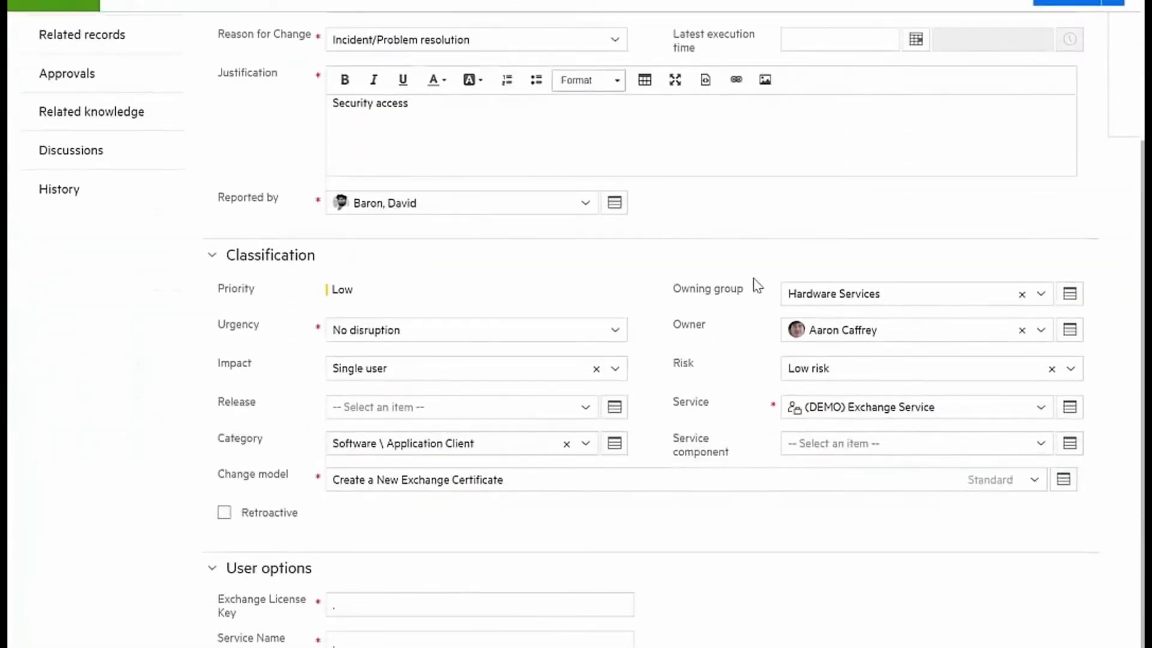
{"action": "mouse_move", "coordinate": [779, 414]}
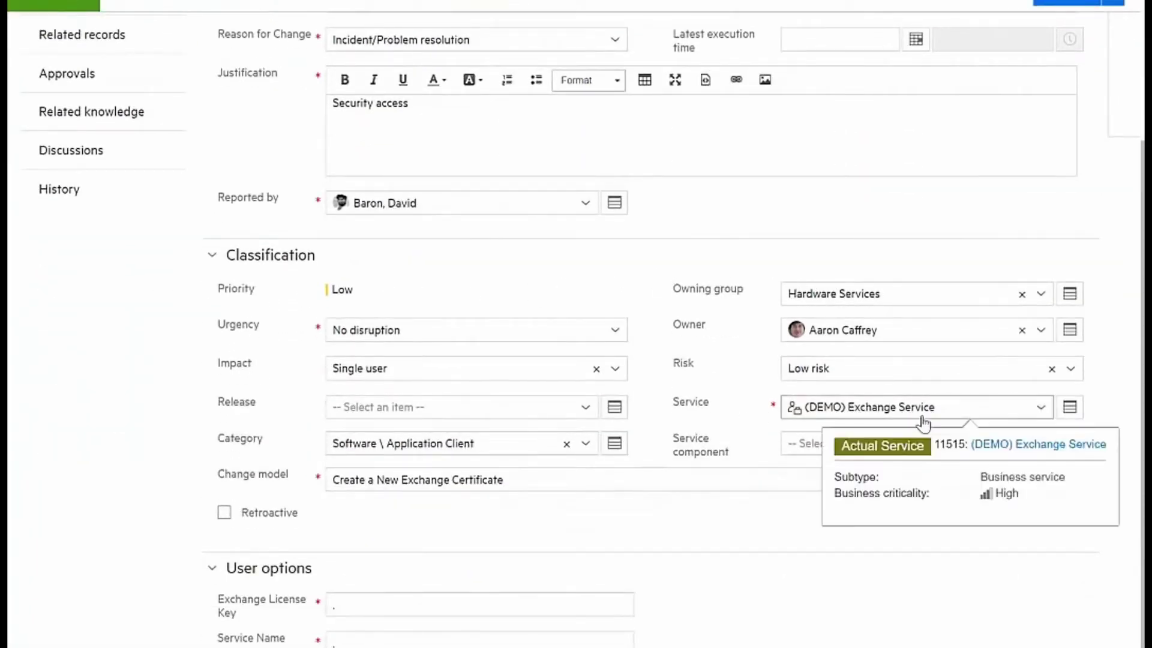
{"action": "scroll", "coordinate": [75, 159], "scroll_direction": "up", "scroll_amount": 5}
{"action": "left_click", "coordinate": [77, 155]}
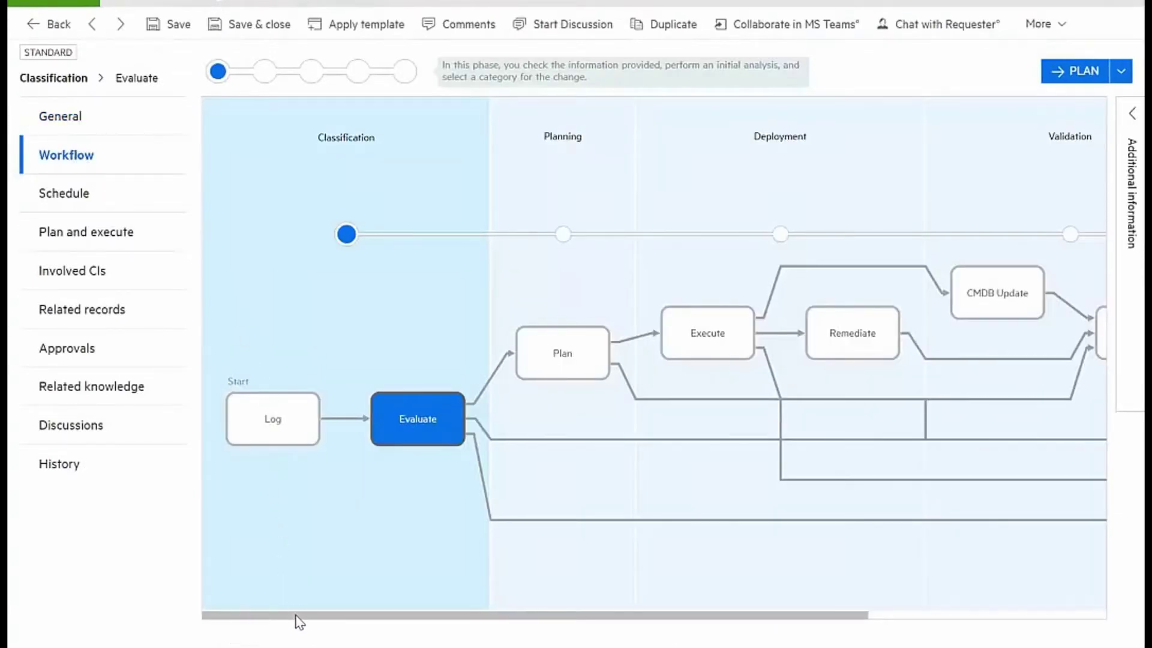
{"action": "left_click_drag", "start_coordinate": [298, 622], "coordinate": [357, 172]}
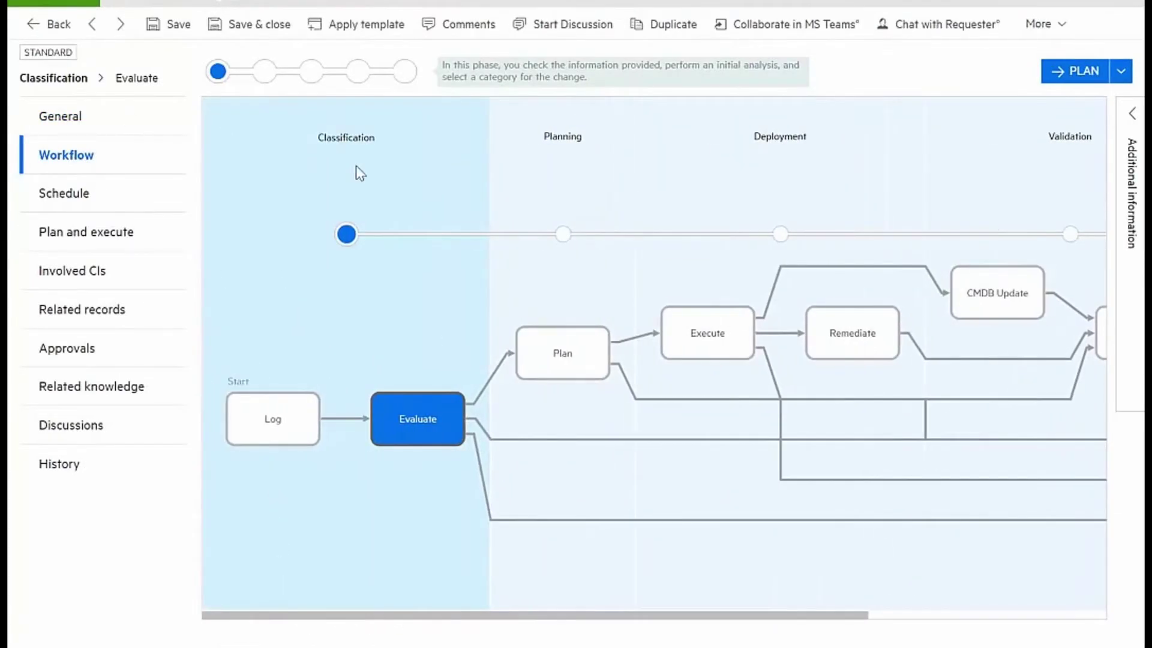
{"action": "left_click", "coordinate": [66, 203]}
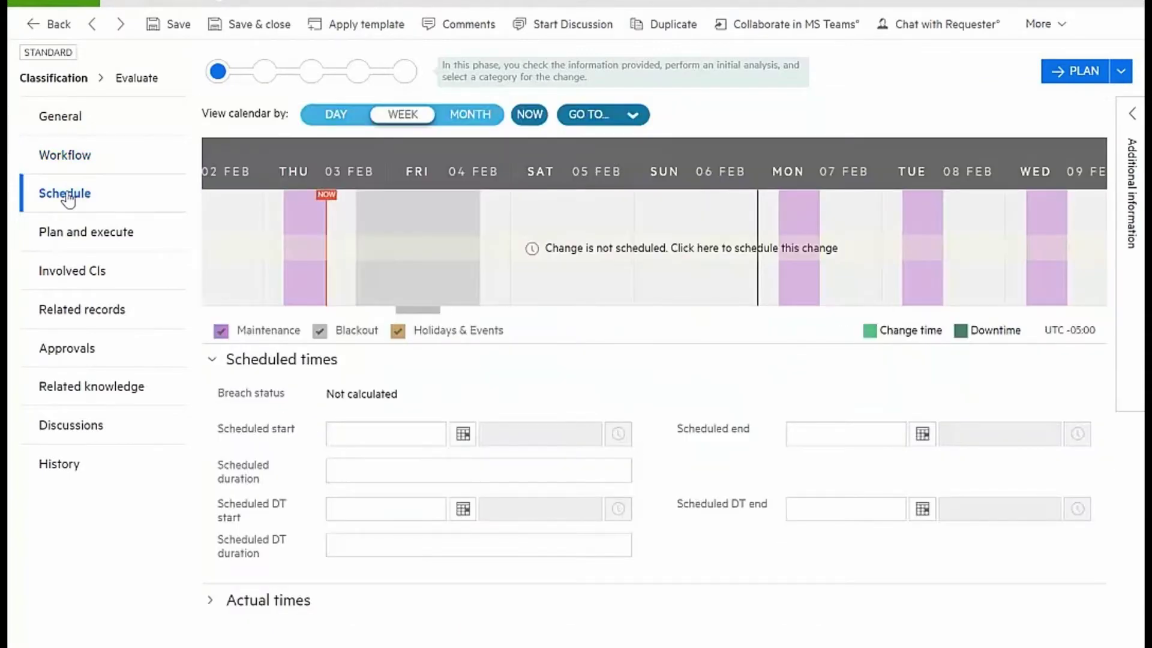
Schedule the change for 2 hours in the next available window, 02/07/2022 4:00–6:00 AM
{"action": "left_click", "coordinate": [591, 249]}
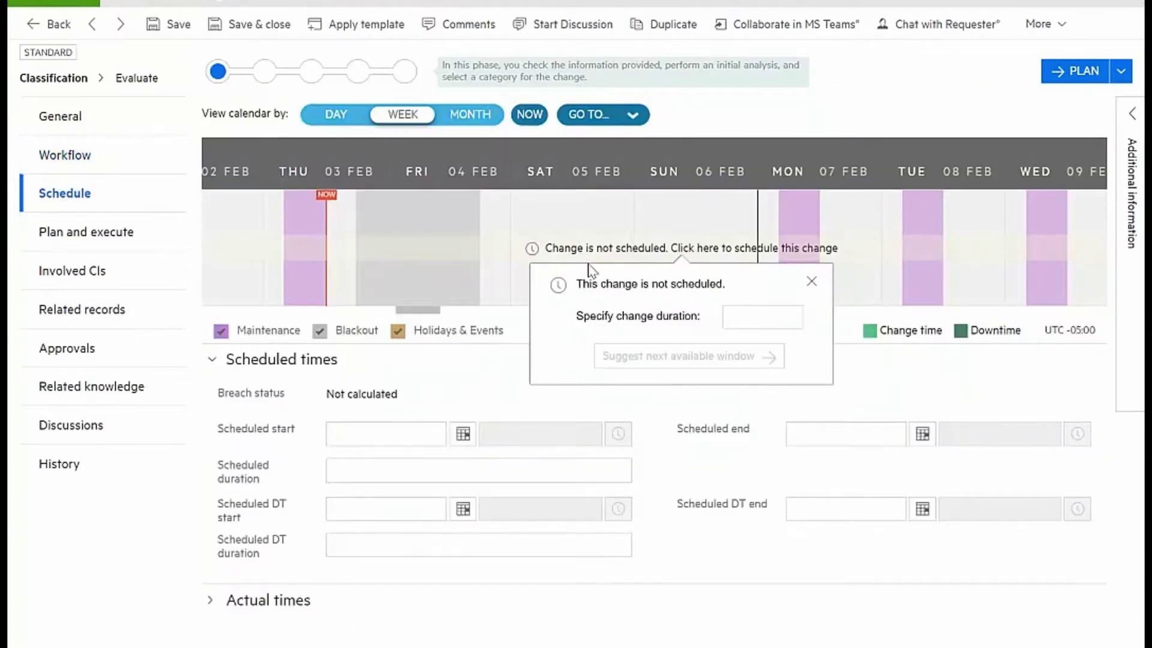
{"action": "left_click", "coordinate": [756, 324]}
{"action": "left_click", "coordinate": [779, 350]}
{"action": "left_click", "coordinate": [779, 350]}
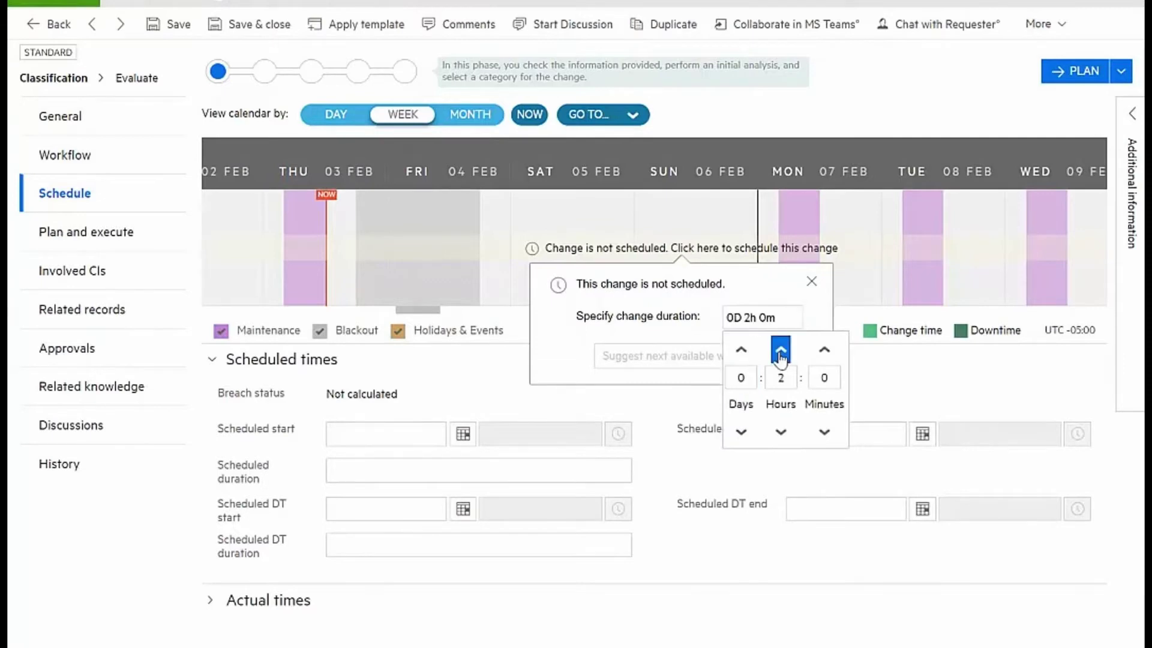
{"action": "left_click", "coordinate": [657, 356]}
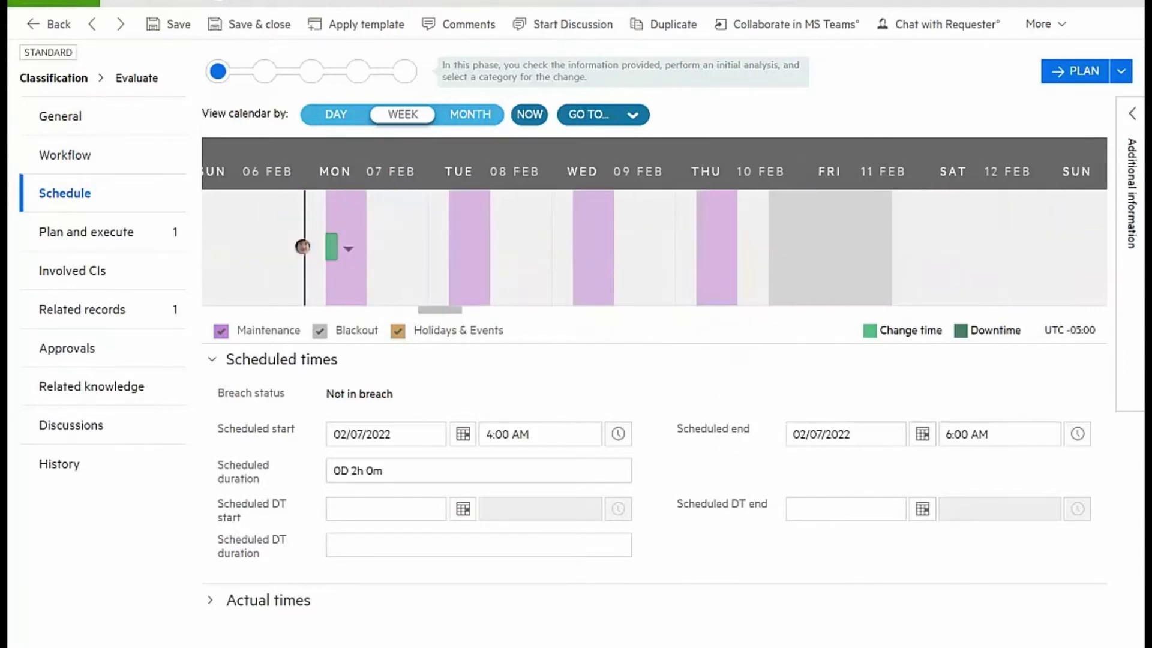
{"action": "left_click", "coordinate": [77, 240]}
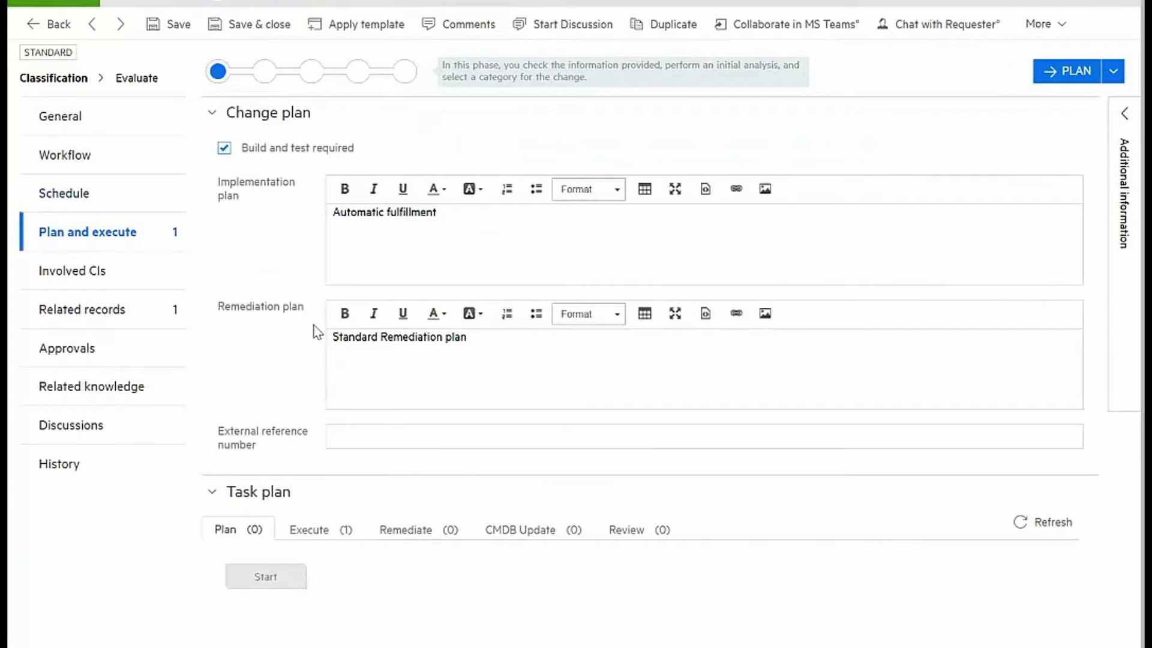
Show the Execute task plan with its Generate and Replace Certificate task
{"action": "left_click", "coordinate": [268, 594]}
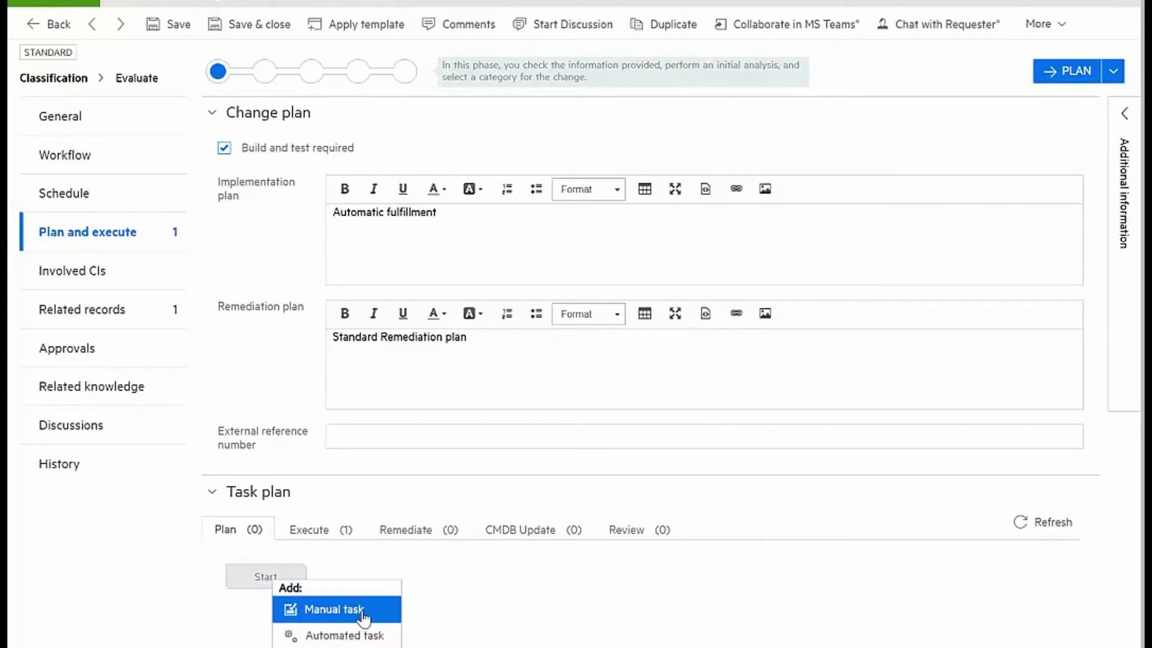
{"action": "left_click", "coordinate": [309, 530]}
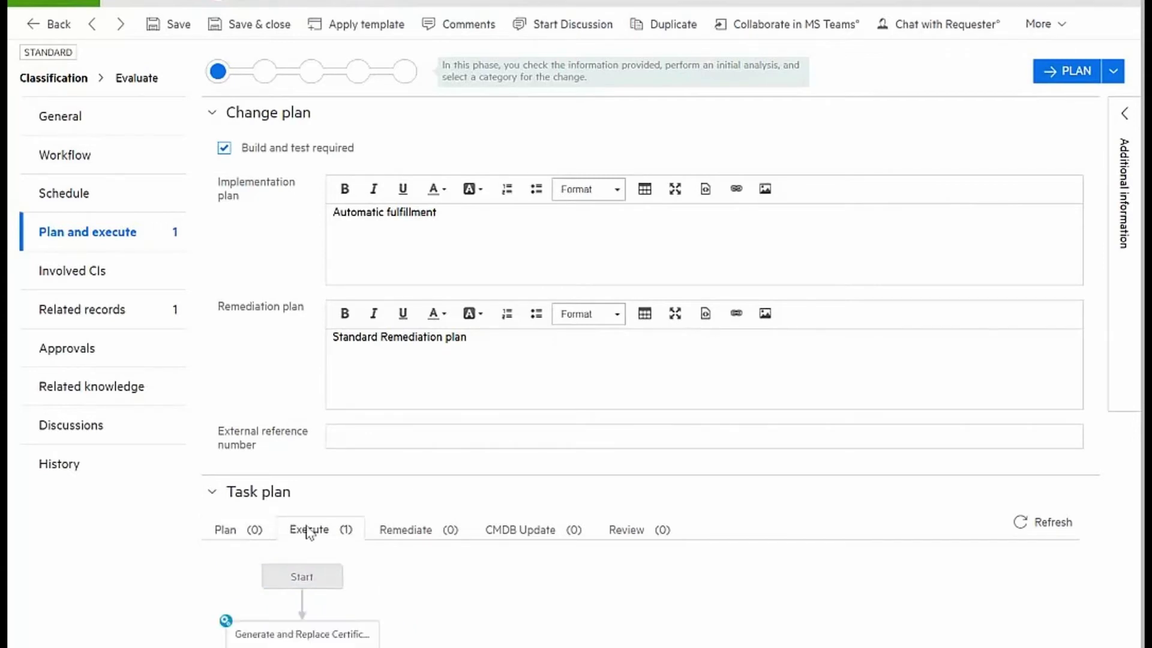
{"action": "scroll", "coordinate": [480, 567], "scroll_direction": "down", "scroll_amount": 1}
{"action": "mouse_move", "coordinate": [316, 589]}
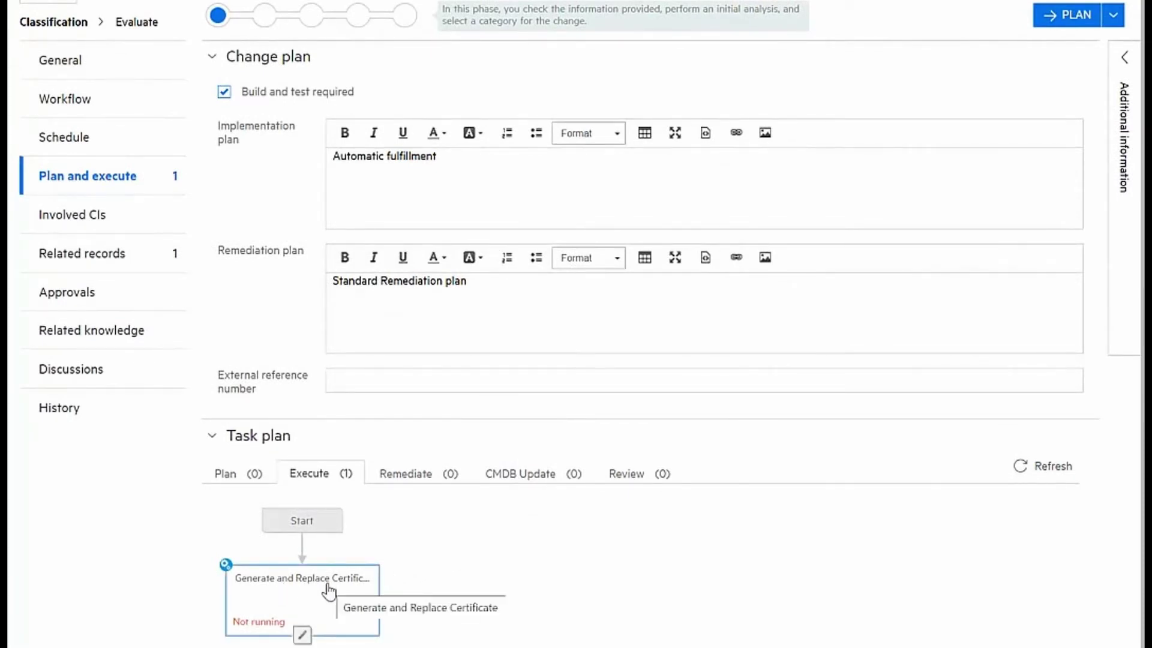
Show the involved Exchange server's impact as a week calendar of 13 Exchange Service changes
{"action": "left_click", "coordinate": [80, 222]}
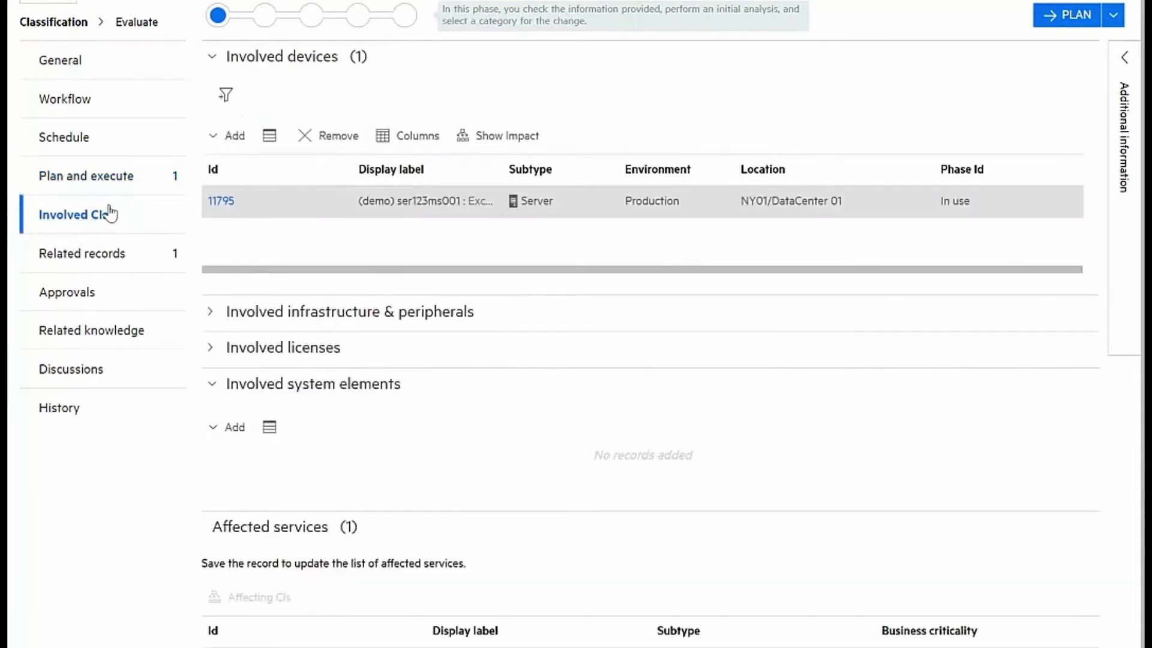
{"action": "scroll", "coordinate": [507, 219], "scroll_direction": "up", "scroll_amount": 1}
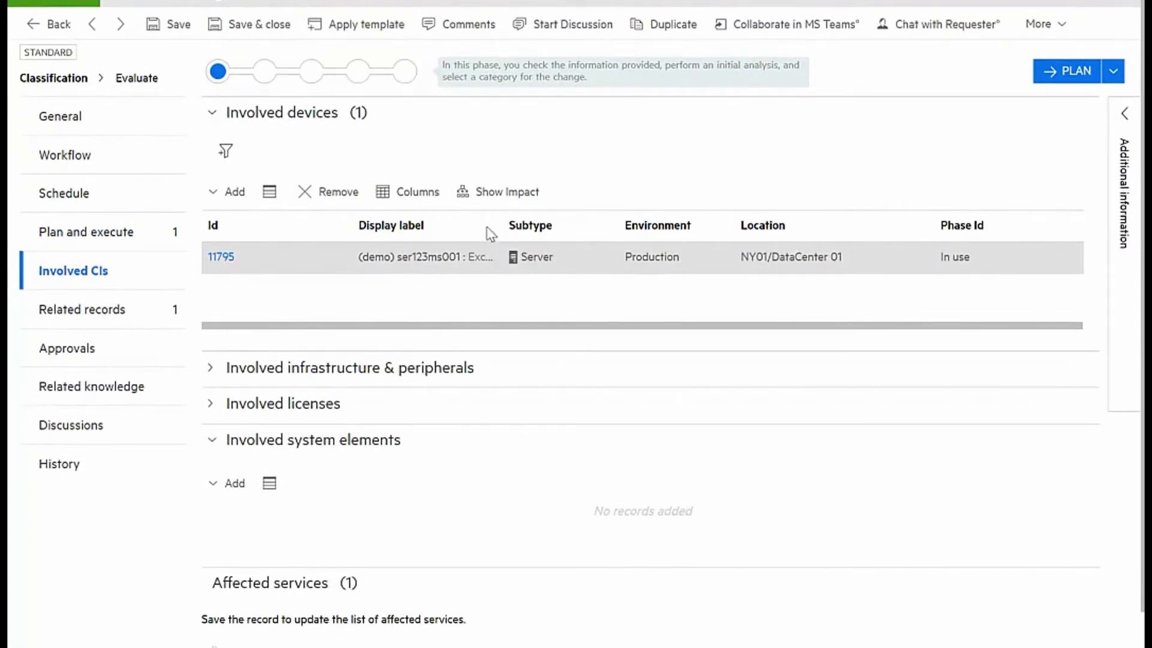
{"action": "left_click", "coordinate": [498, 192]}
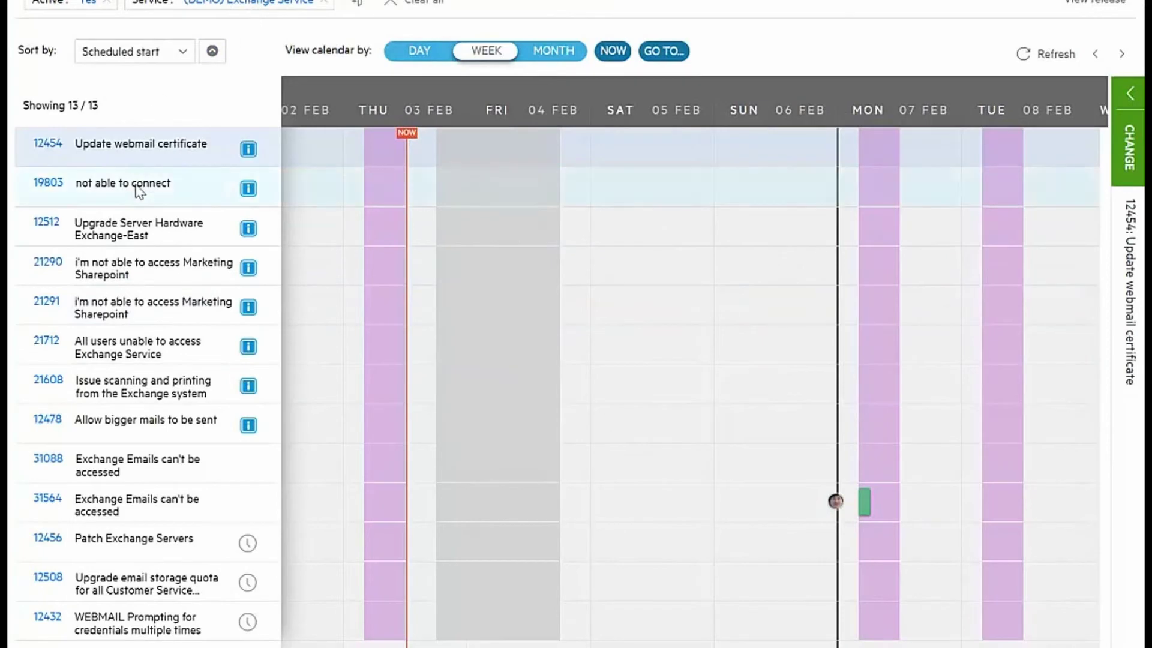
Show change 12454, then change 31088 'Exchange Emails can't be accessed', beside the calendar
{"action": "left_click", "coordinate": [1131, 95]}
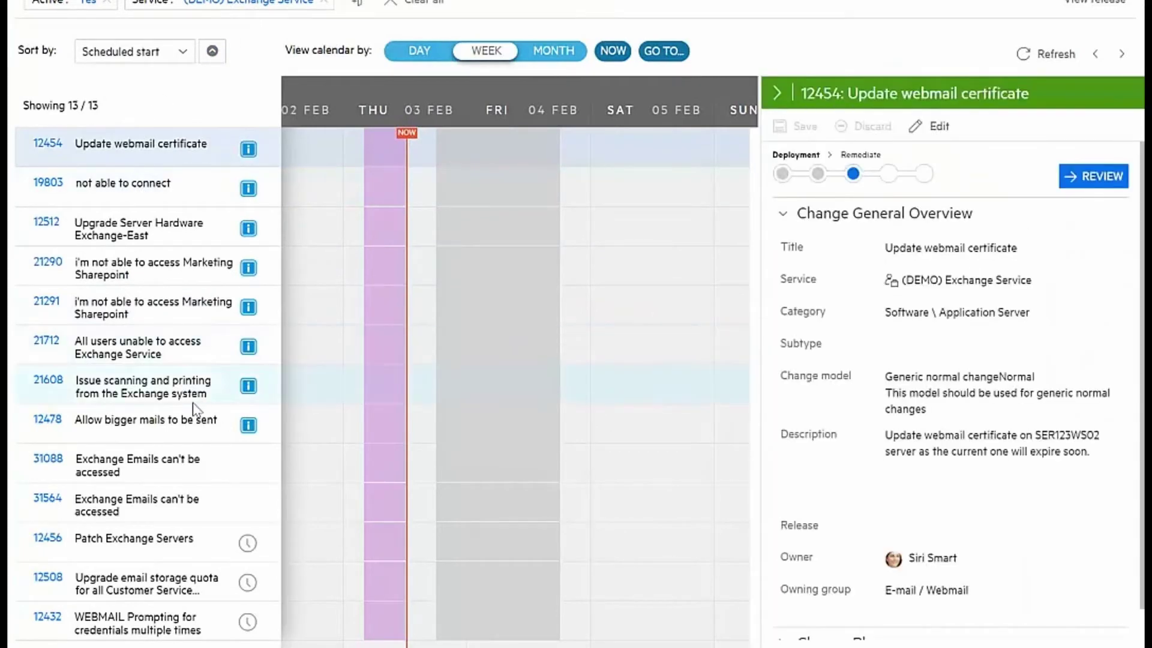
{"action": "left_click", "coordinate": [131, 477]}
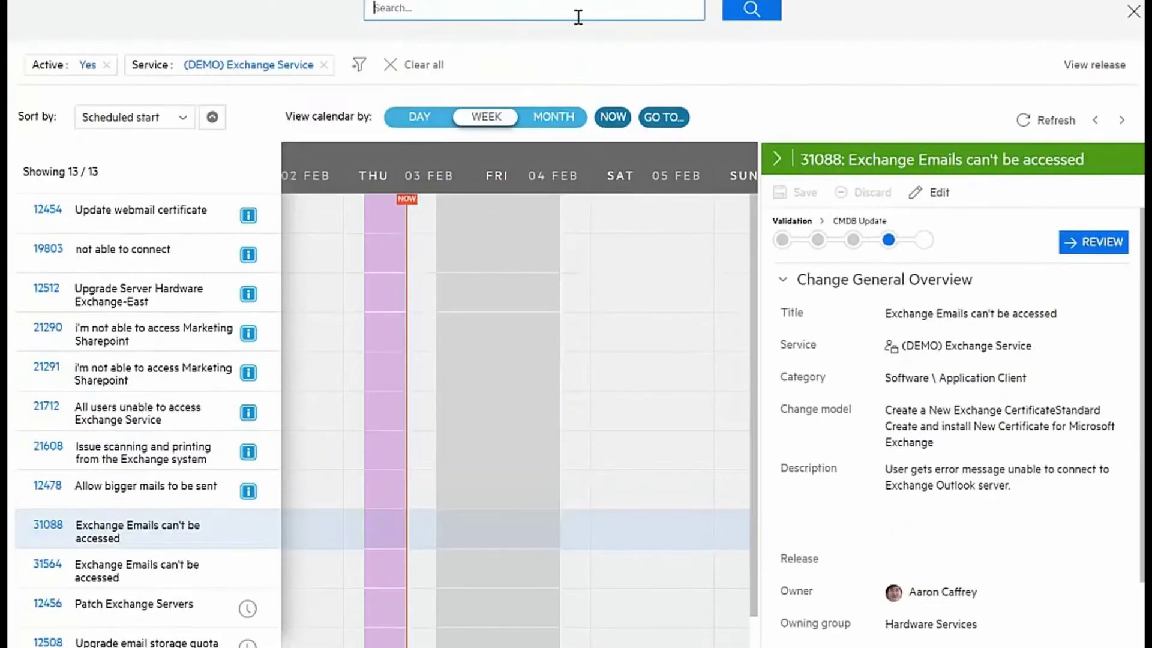
{"action": "left_click", "coordinate": [548, 19]}
Search for 'Exchange', preview the article, incident 13401 and request 31189, then open change 12512
{"action": "type", "text": "Exchange"}
{"action": "key", "text": "Return"}
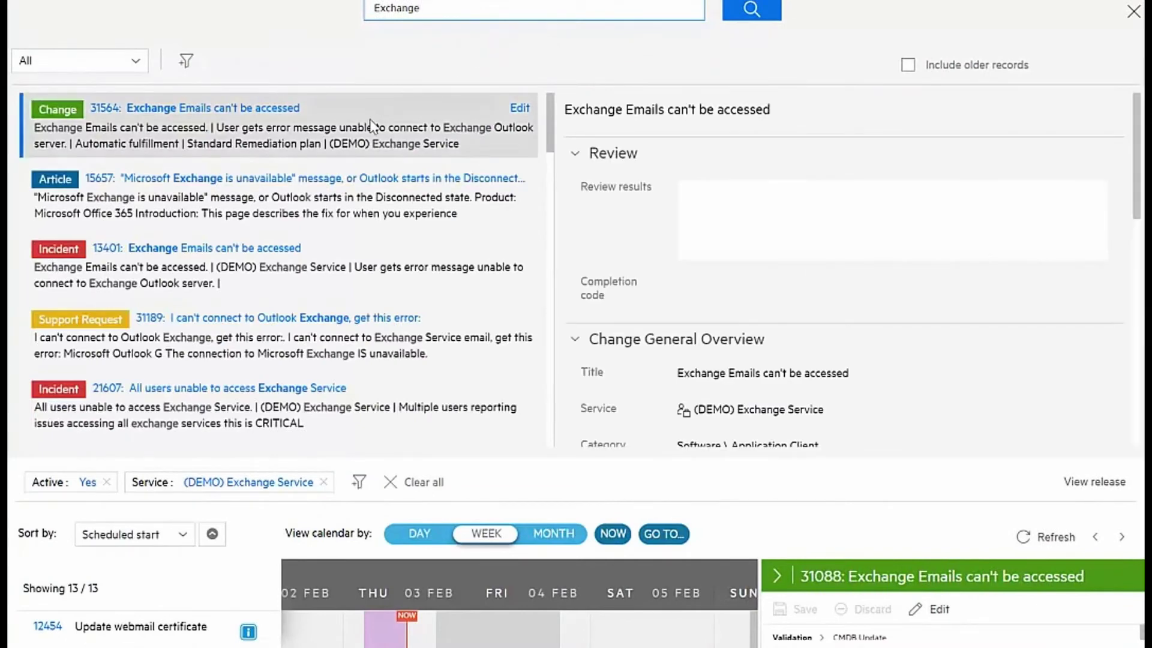
{"action": "left_click", "coordinate": [133, 210]}
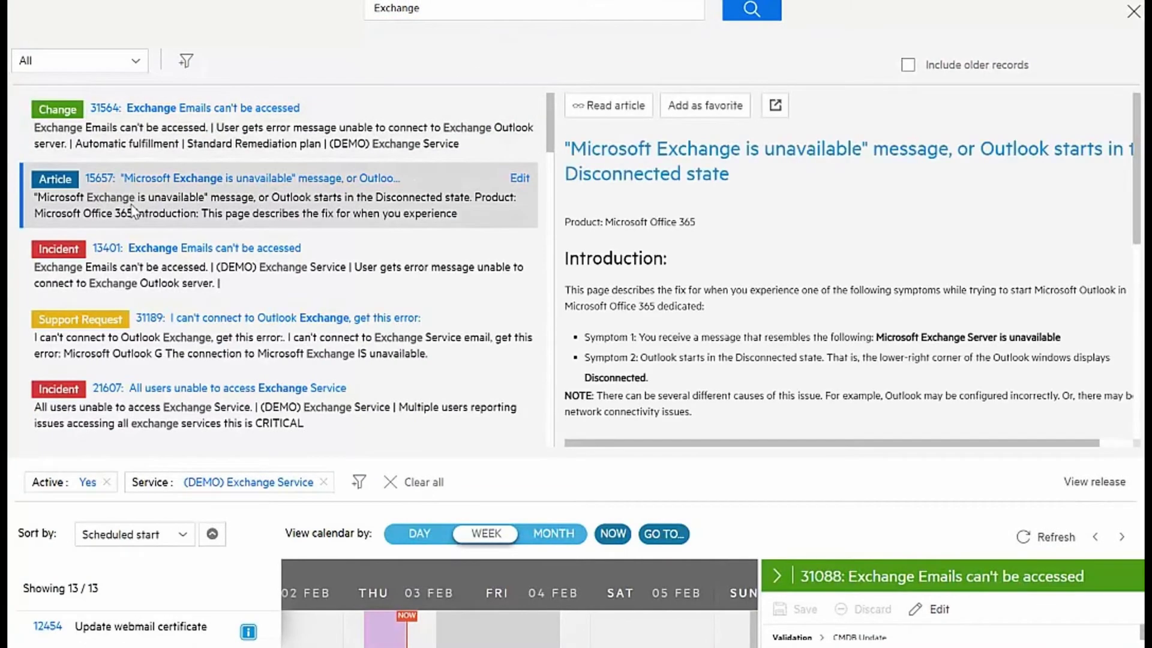
{"action": "left_click", "coordinate": [218, 287]}
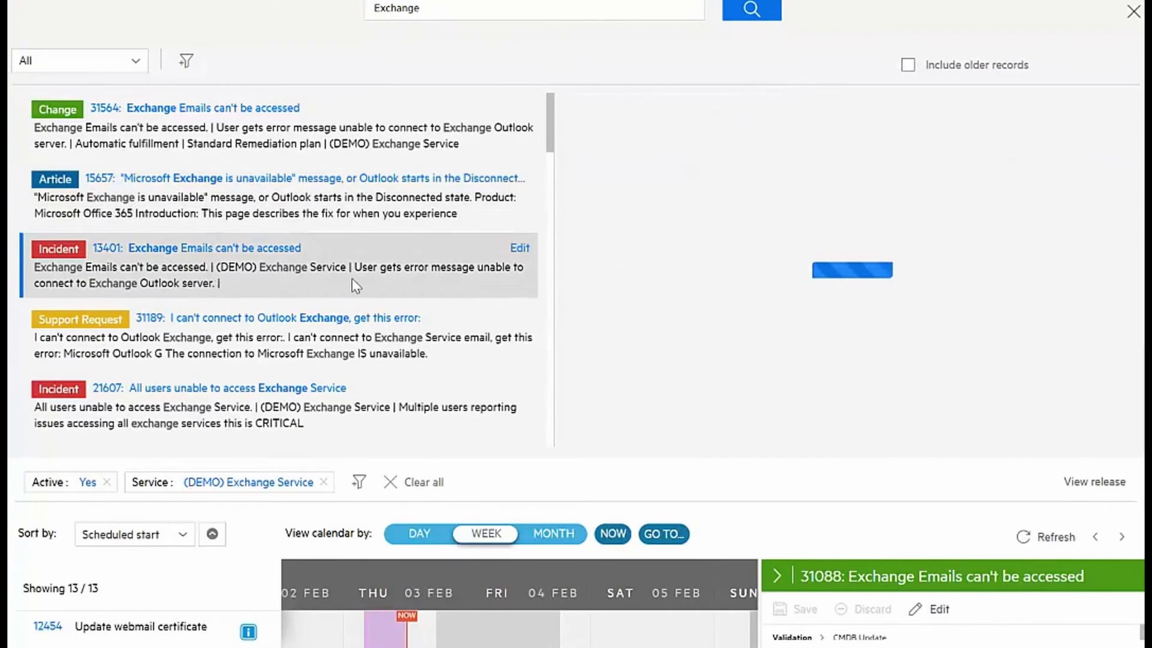
{"action": "left_click", "coordinate": [284, 357]}
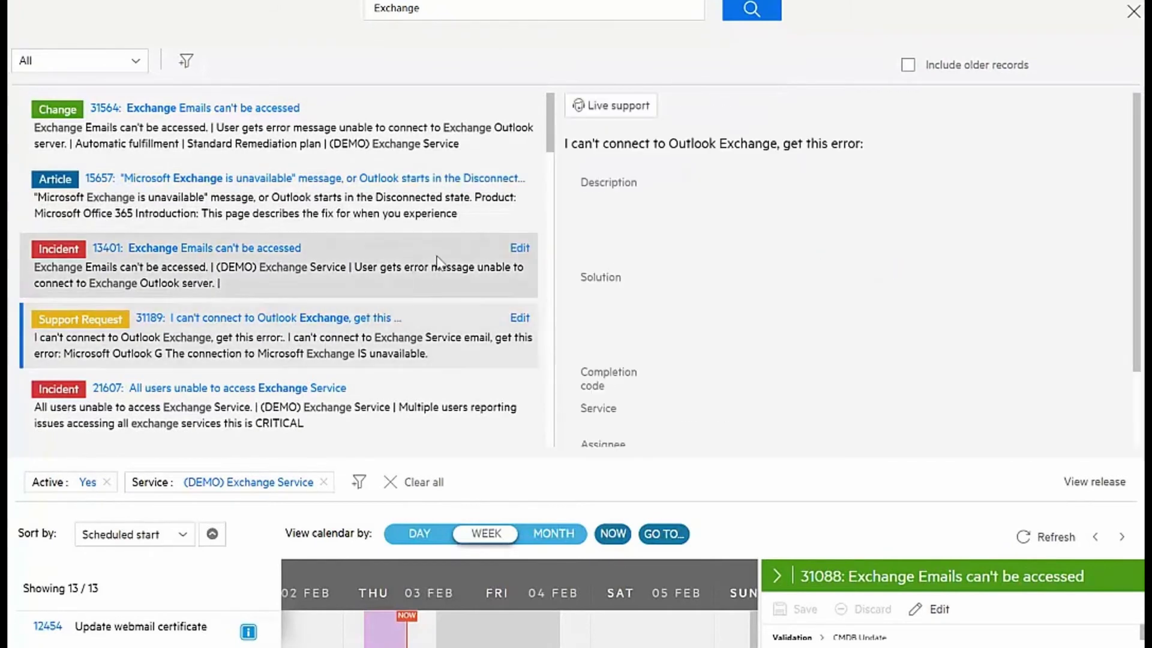
{"action": "scroll", "coordinate": [399, 300], "scroll_direction": "down", "scroll_amount": 5}
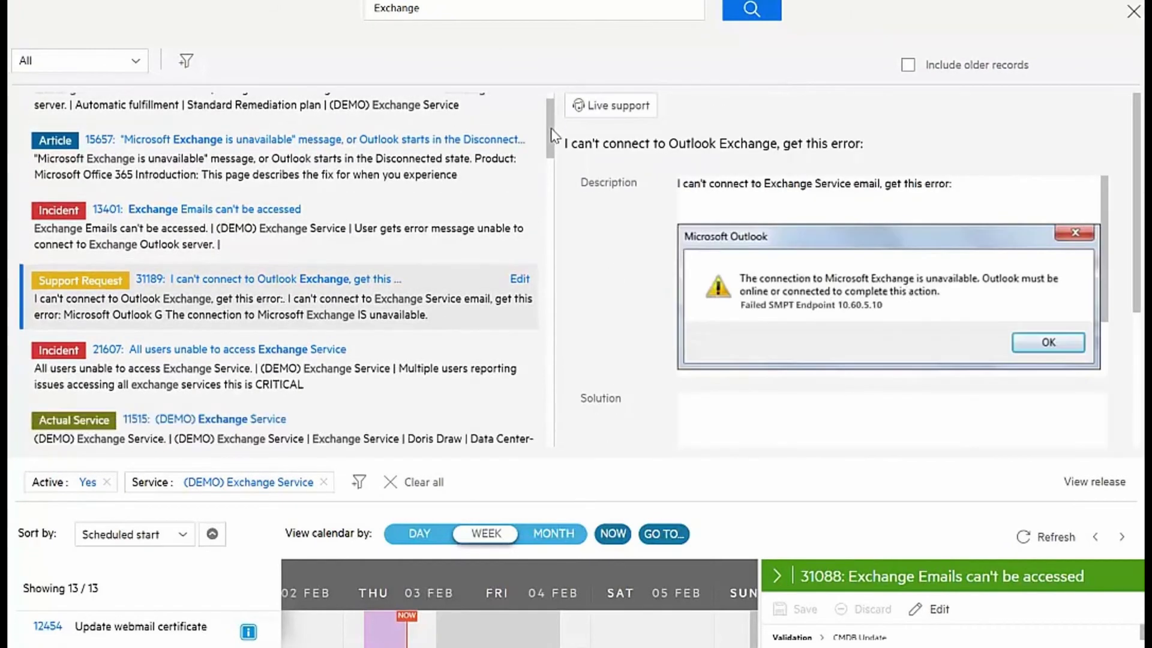
{"action": "left_click", "coordinate": [399, 332]}
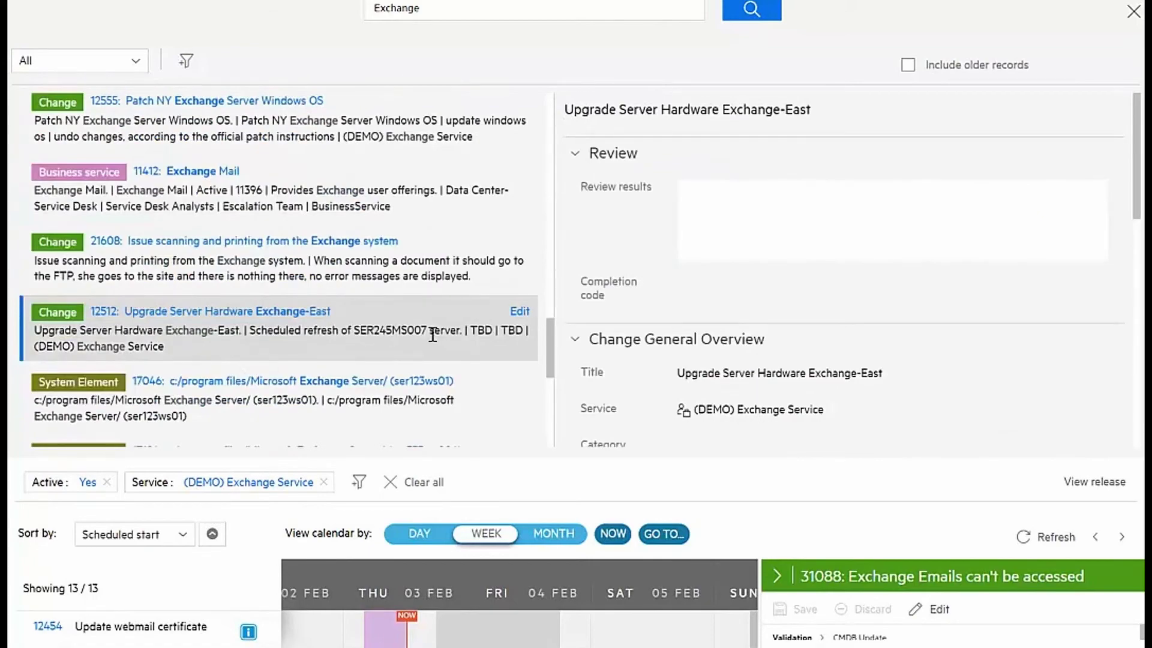
{"action": "left_click", "coordinate": [519, 311]}
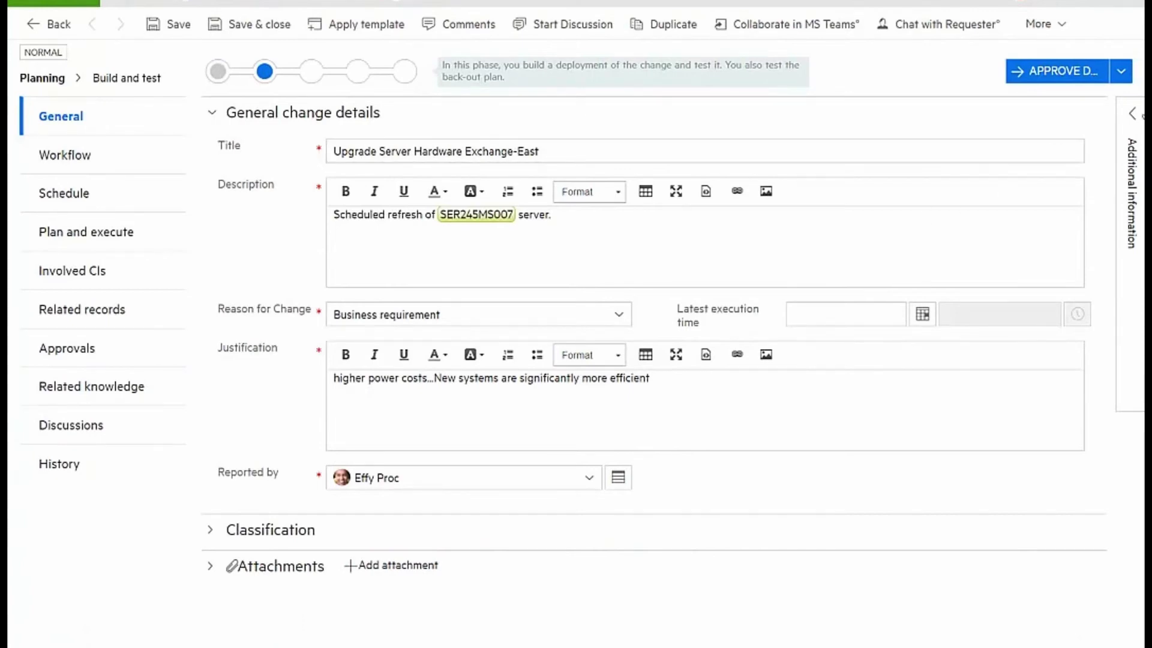
Show the change analytics panel: 83% success rate, 47% standard changes, 42% change automation
{"action": "left_click", "coordinate": [1135, 114]}
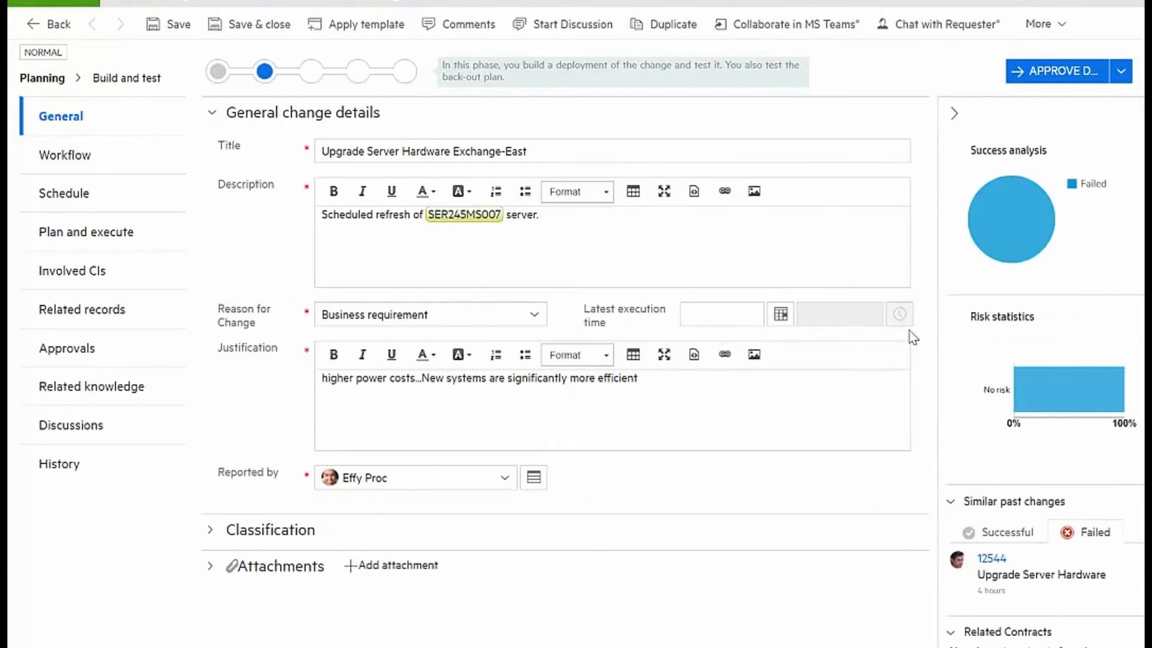
{"action": "mouse_move", "coordinate": [1002, 211]}
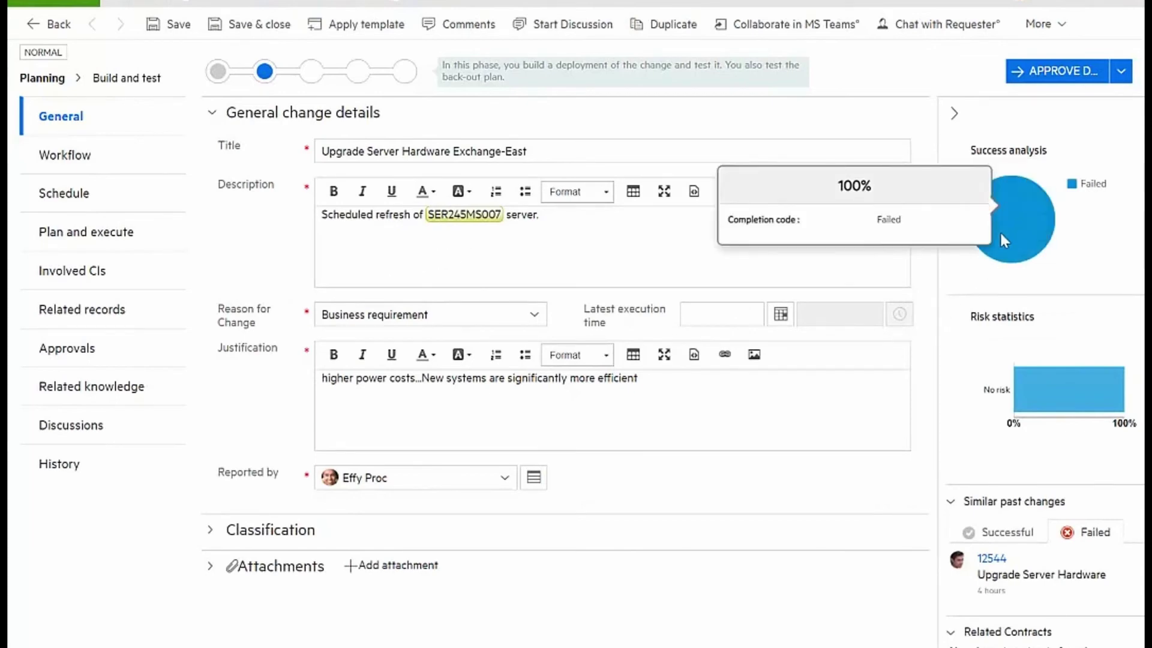
{"action": "mouse_move", "coordinate": [1018, 317]}
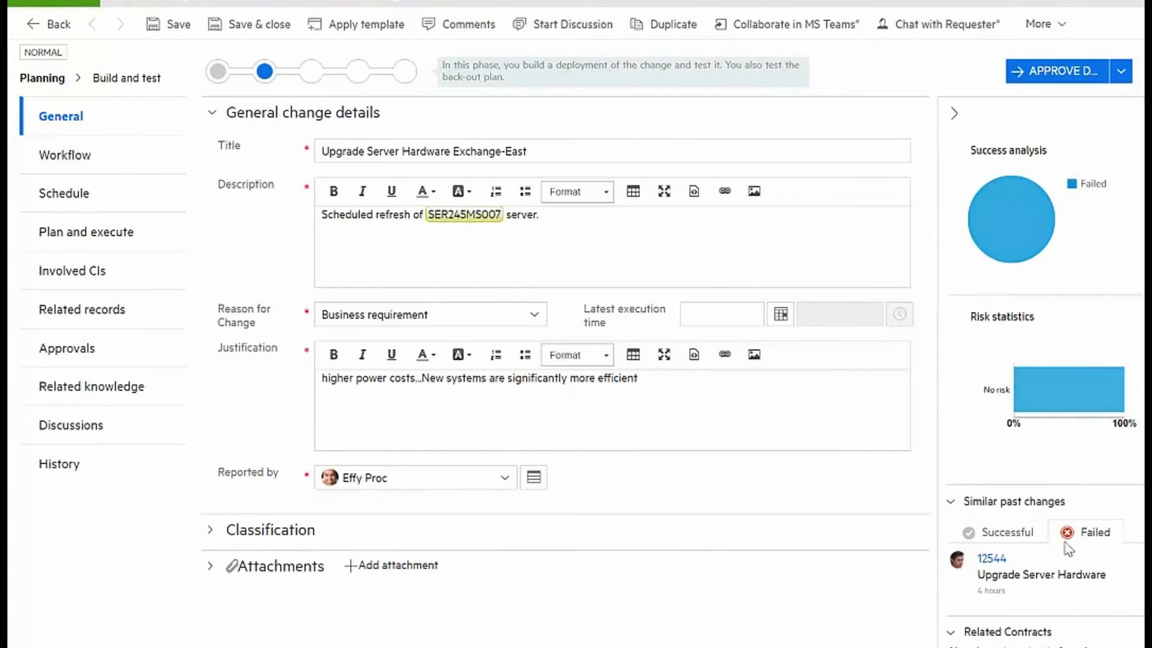
{"action": "mouse_move", "coordinate": [1065, 573]}
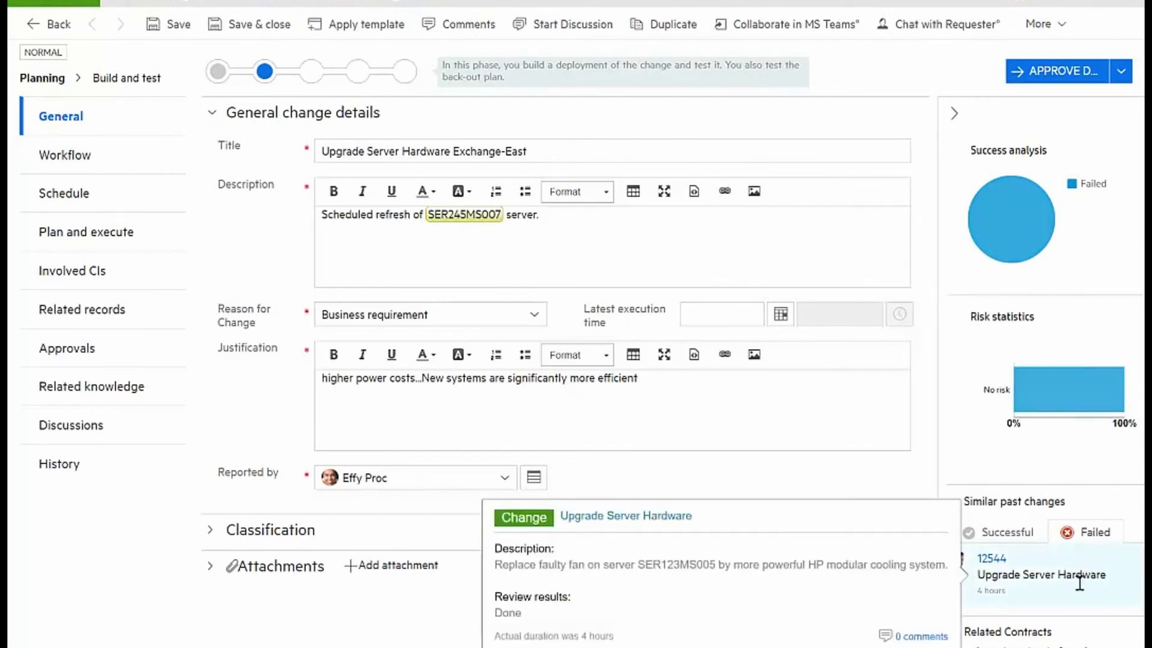
{"action": "left_click", "coordinate": [1022, 537]}
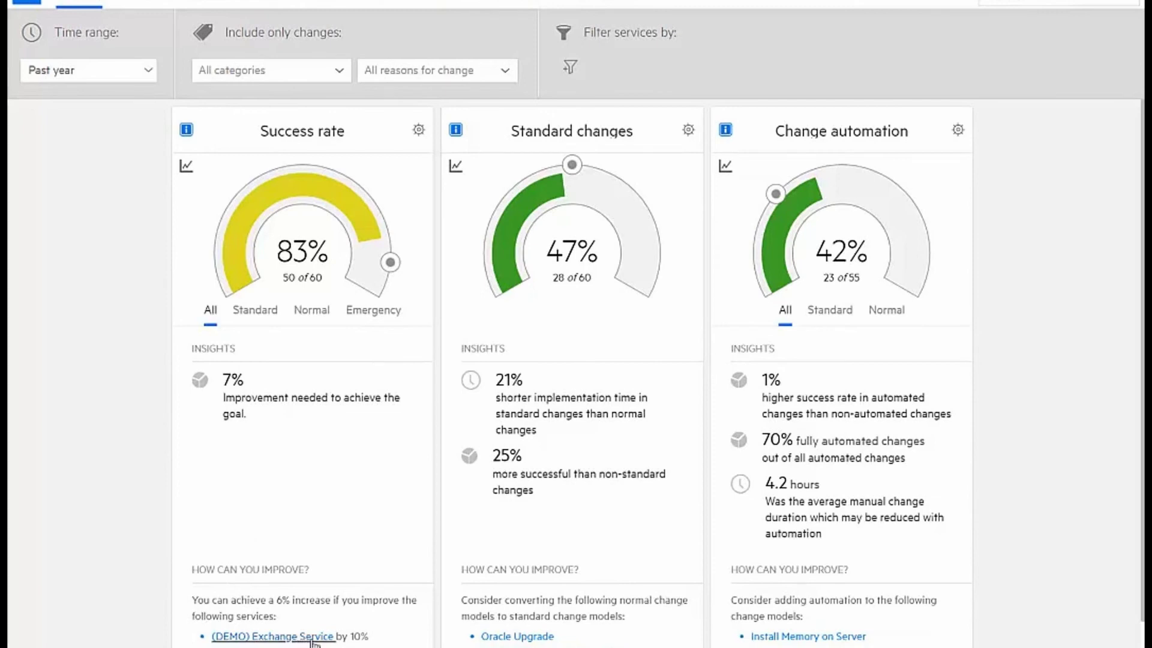
Filter analytics to (DEMO) Exchange Service: 79% success (22 of 28), 32% standard, 50% automation
{"action": "left_click", "coordinate": [316, 637]}
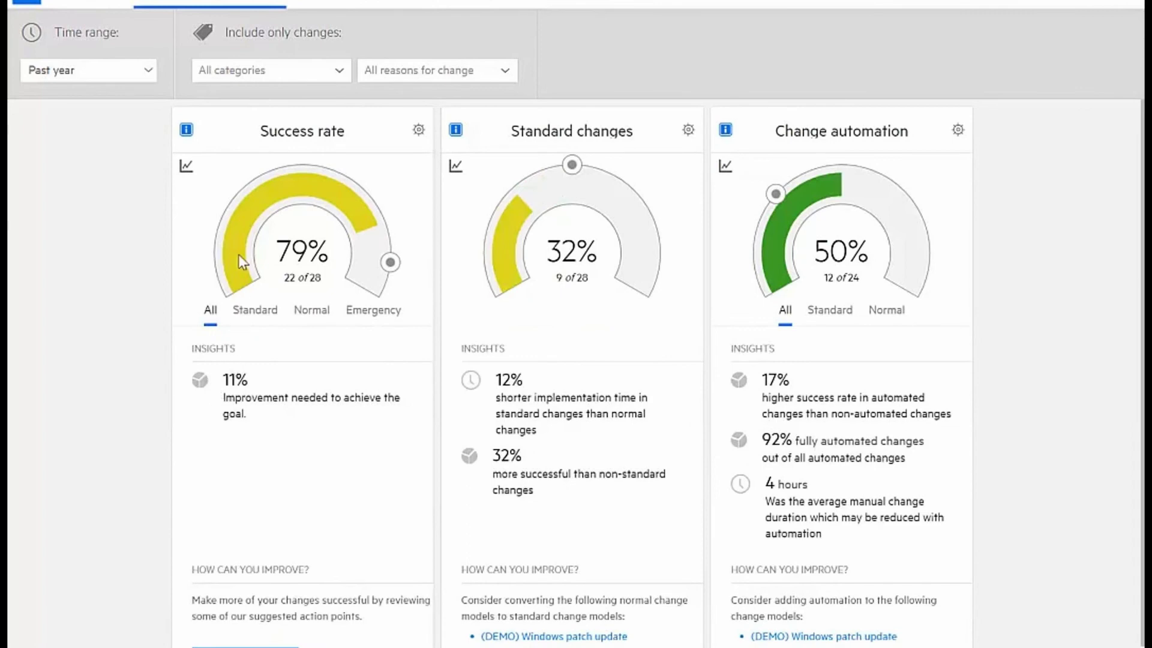
{"action": "mouse_move", "coordinate": [294, 259]}
{"action": "mouse_move", "coordinate": [836, 195]}
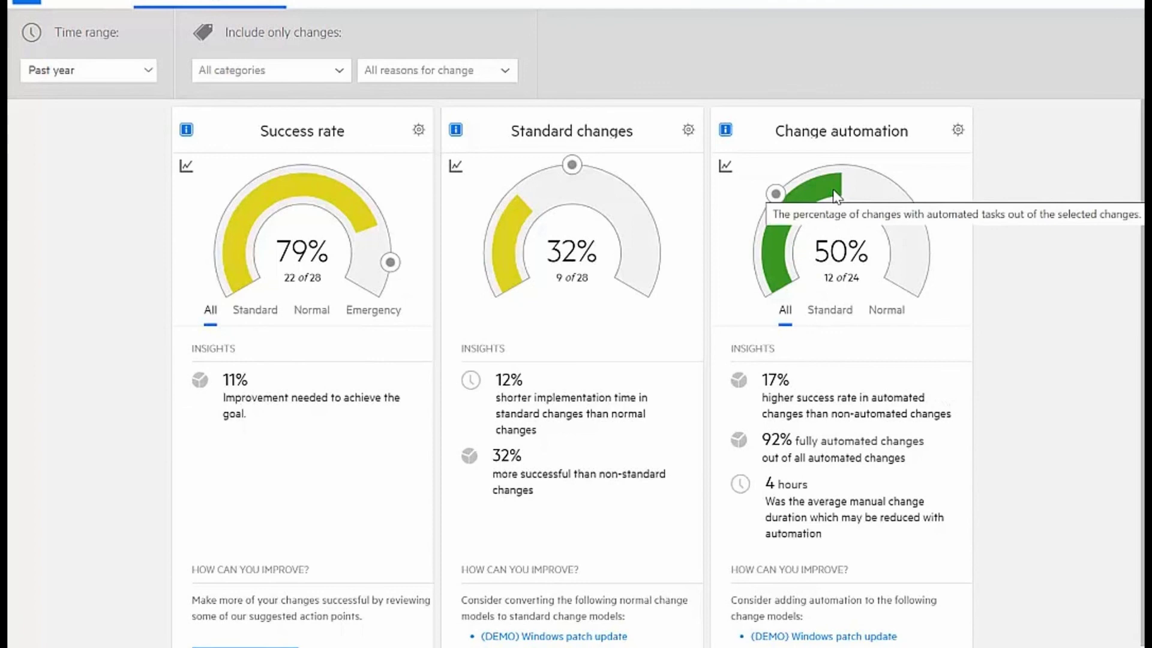